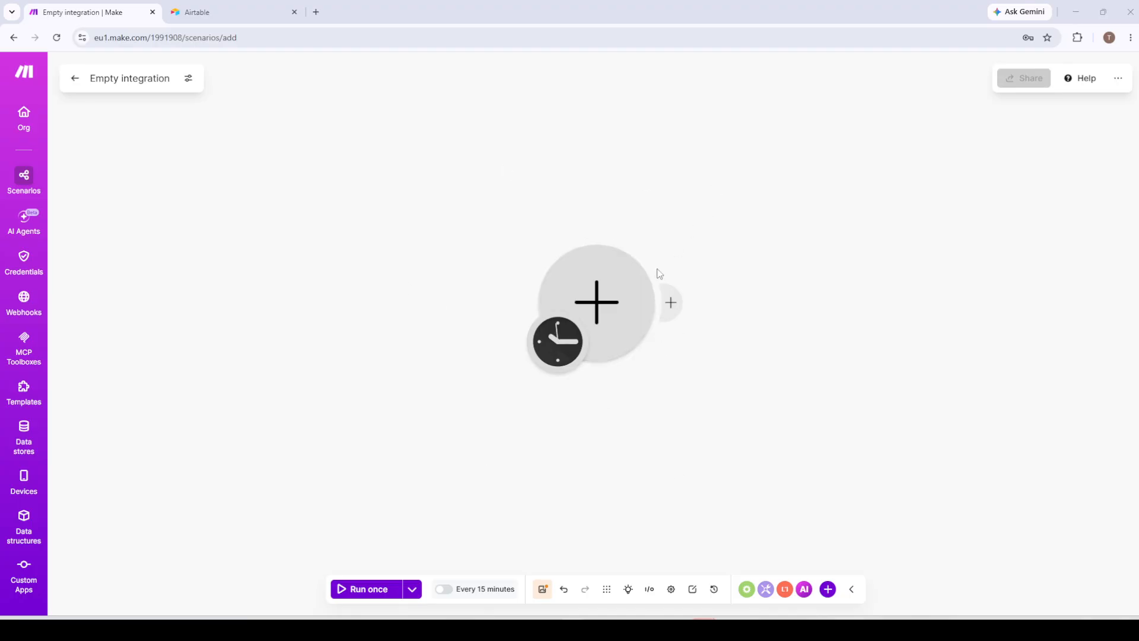
# Add the Airtable Search Records module as the first module of the empty scenario.
pyautogui.click(608, 307)
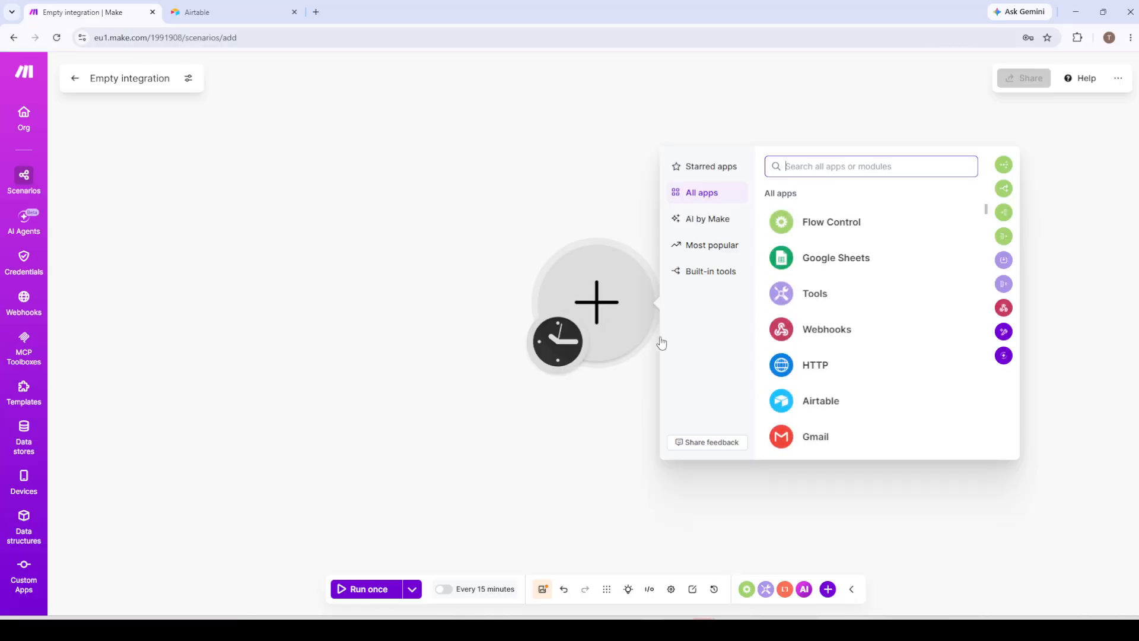
pyautogui.click(812, 399)
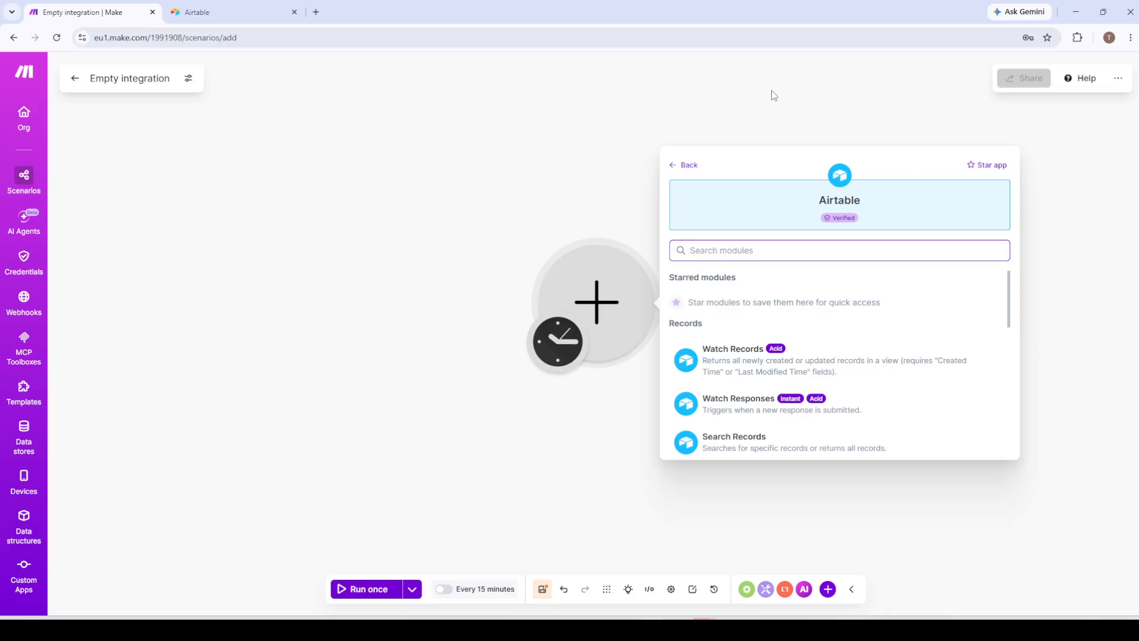
pyautogui.click(721, 442)
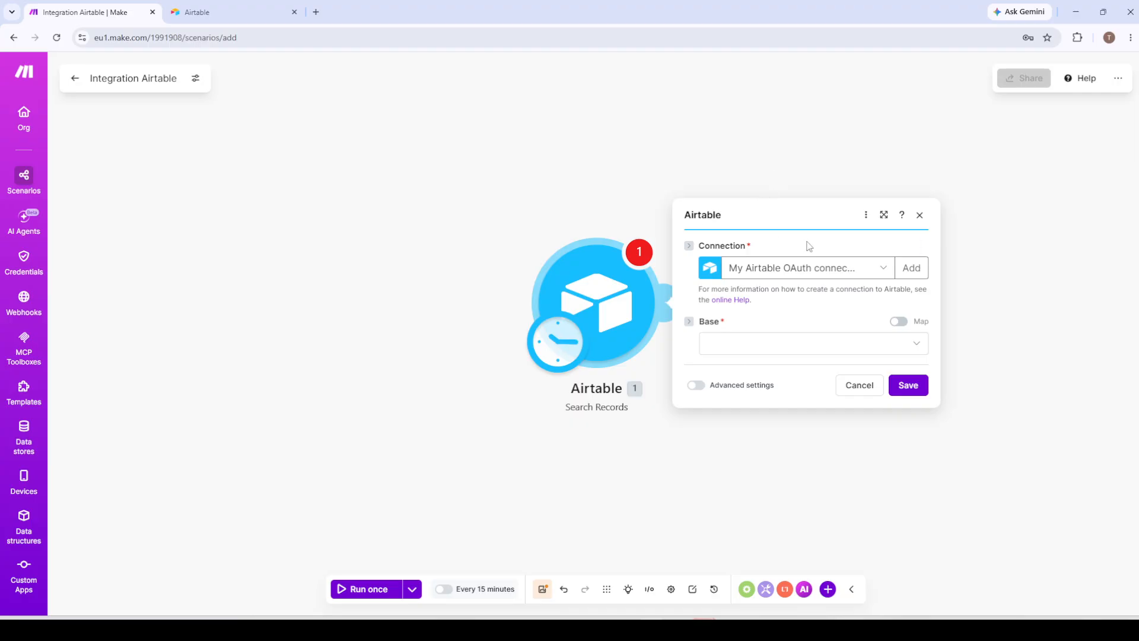
# Choose the existing My Airtable OAuth connection and select Shipment & Inventory Tracker as the module's base.
pyautogui.click(856, 273)
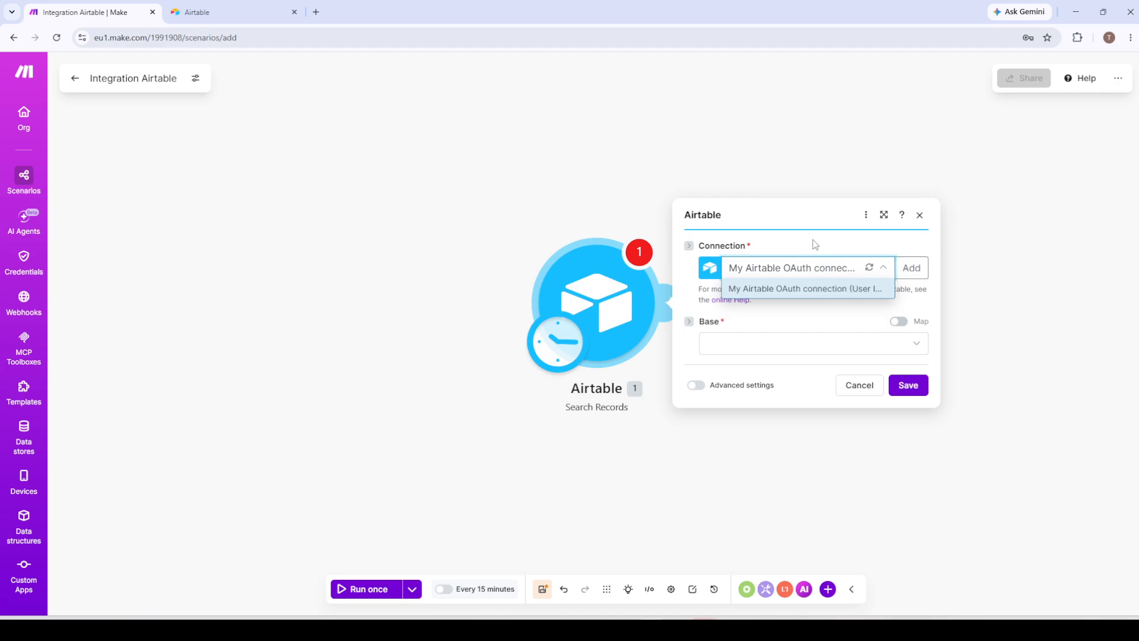
pyautogui.click(807, 288)
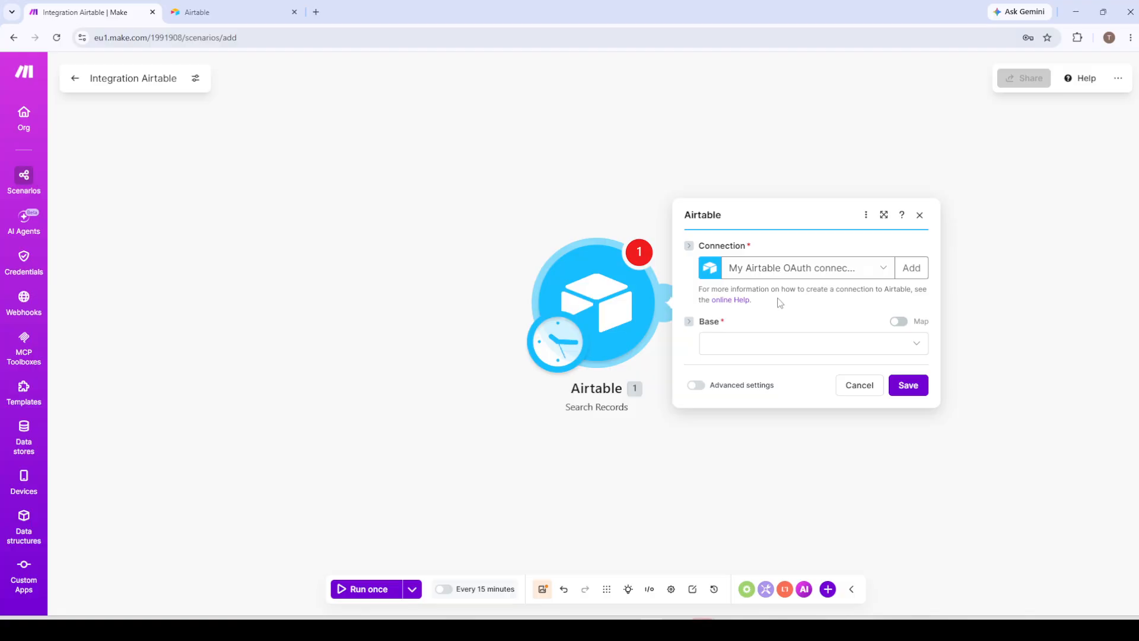
pyautogui.click(769, 344)
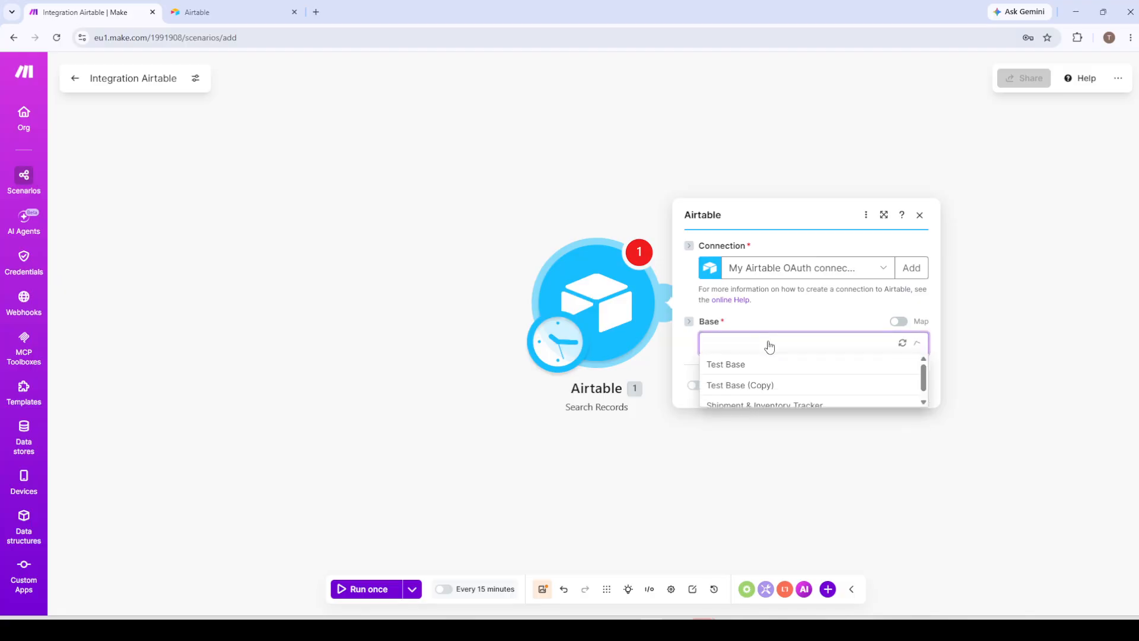
pyautogui.click(763, 407)
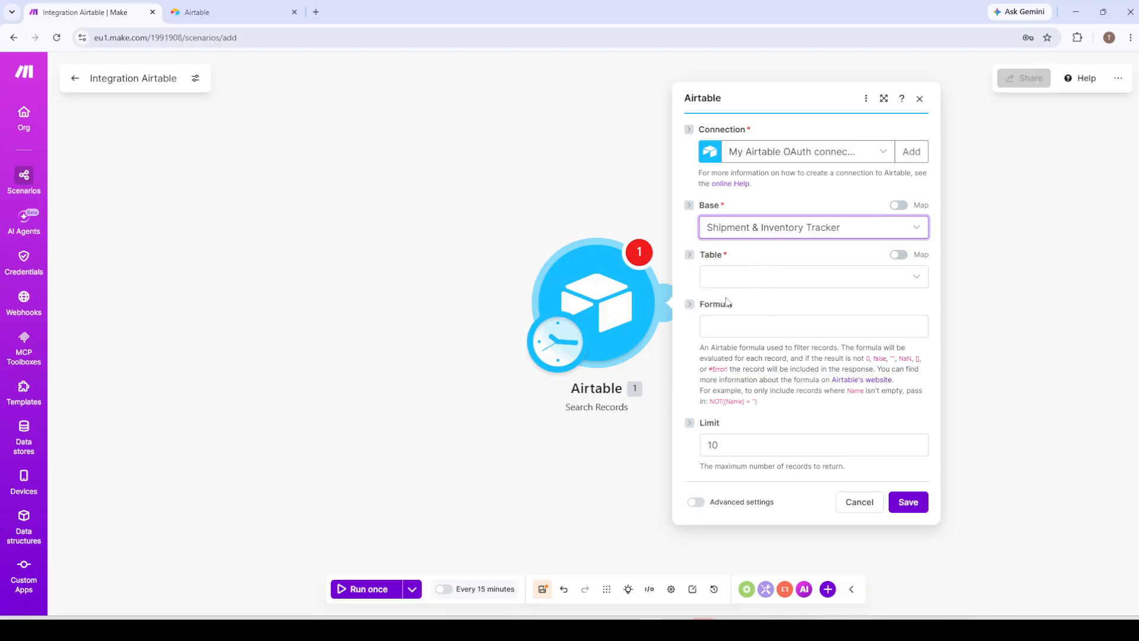
pyautogui.click(898, 254)
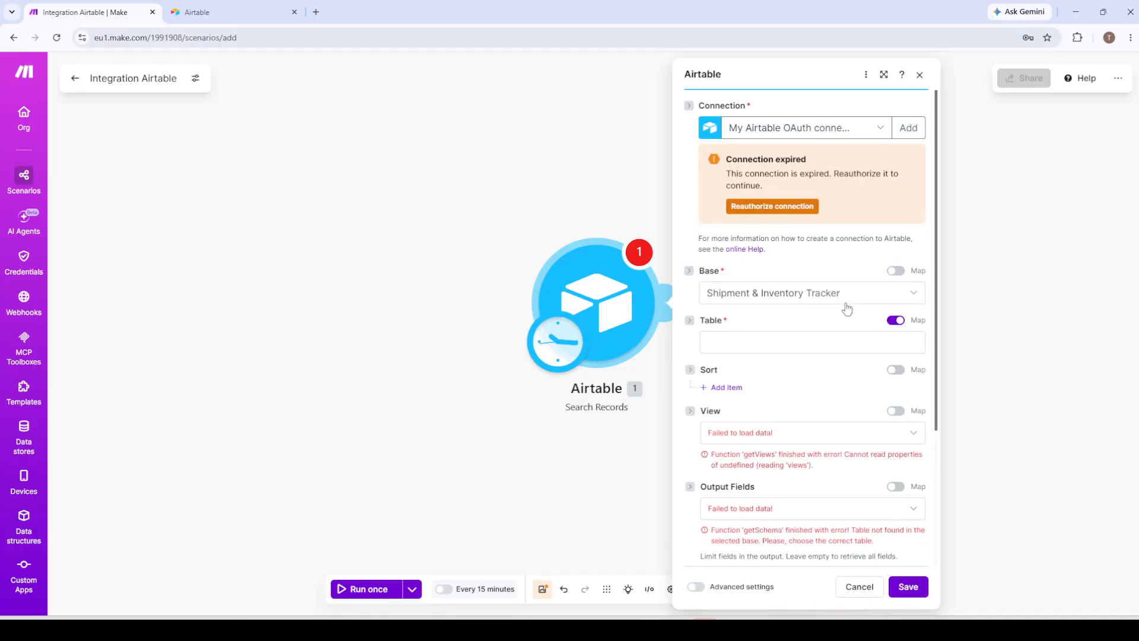
pyautogui.scroll(-1, 845, 311)
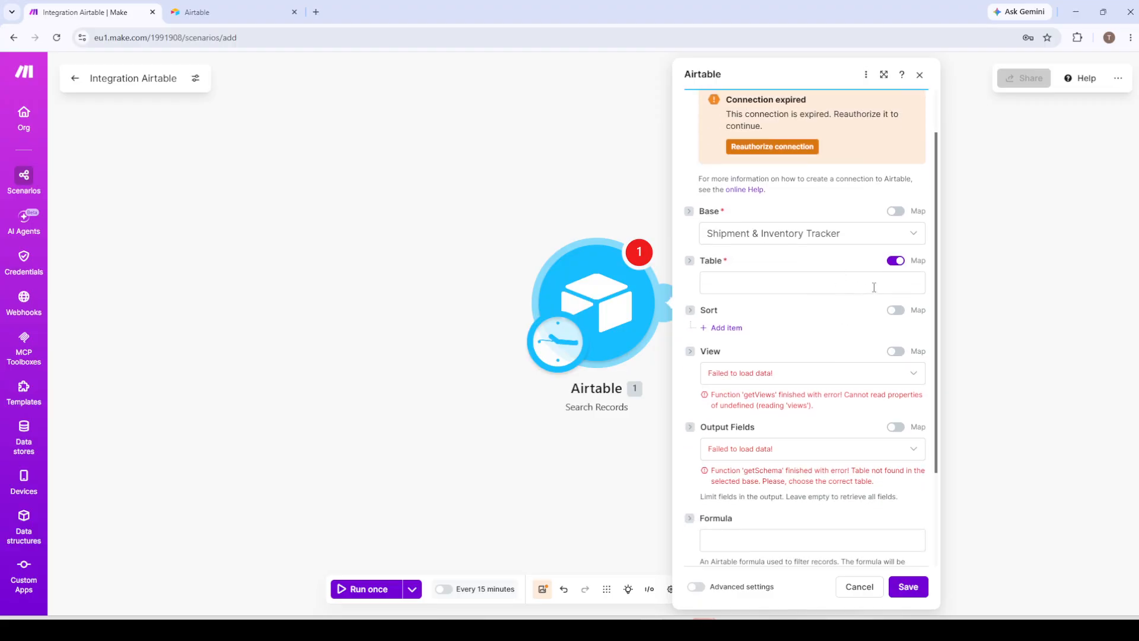
pyautogui.click(895, 260)
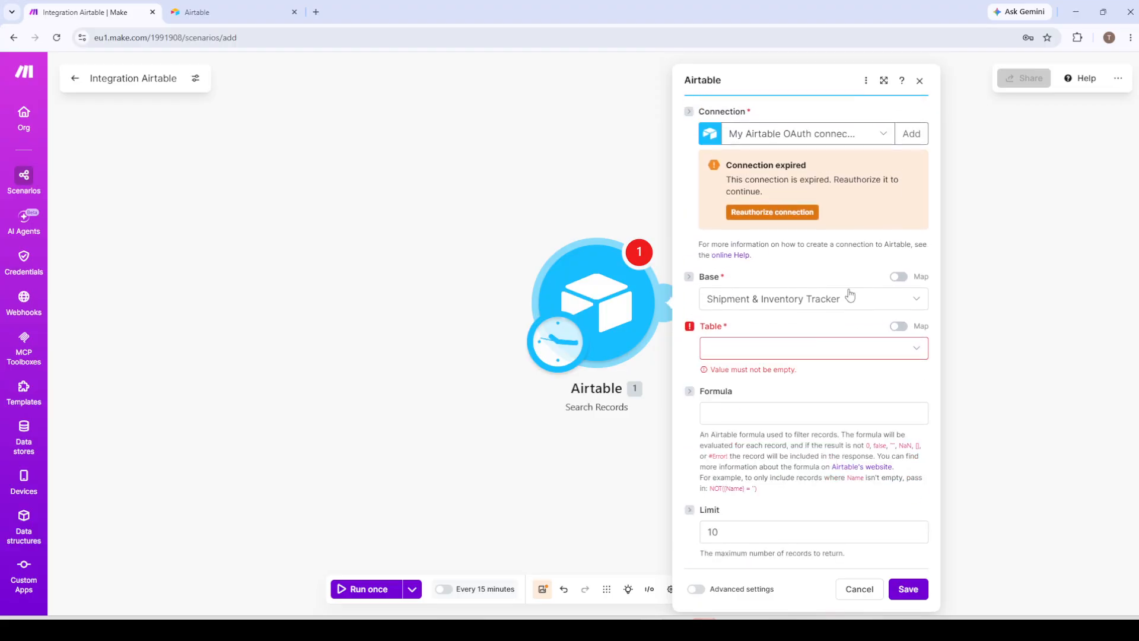
# Set the module's table to Vendors and its view to Grid view.
pyautogui.click(808, 350)
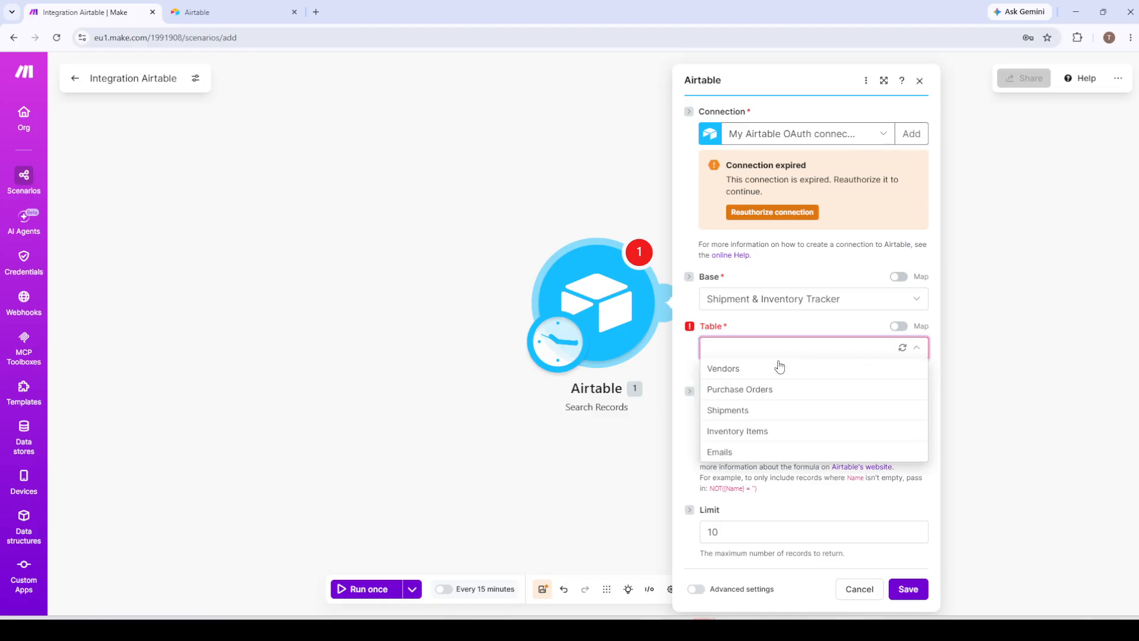
pyautogui.click(743, 368)
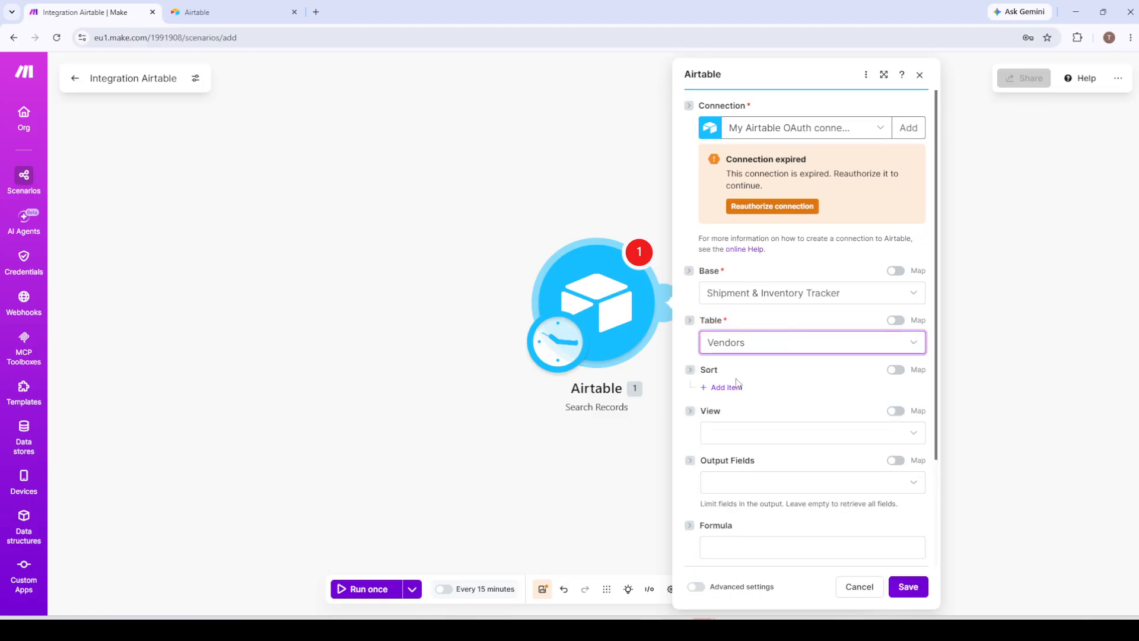
pyautogui.scroll(-1, 781, 380)
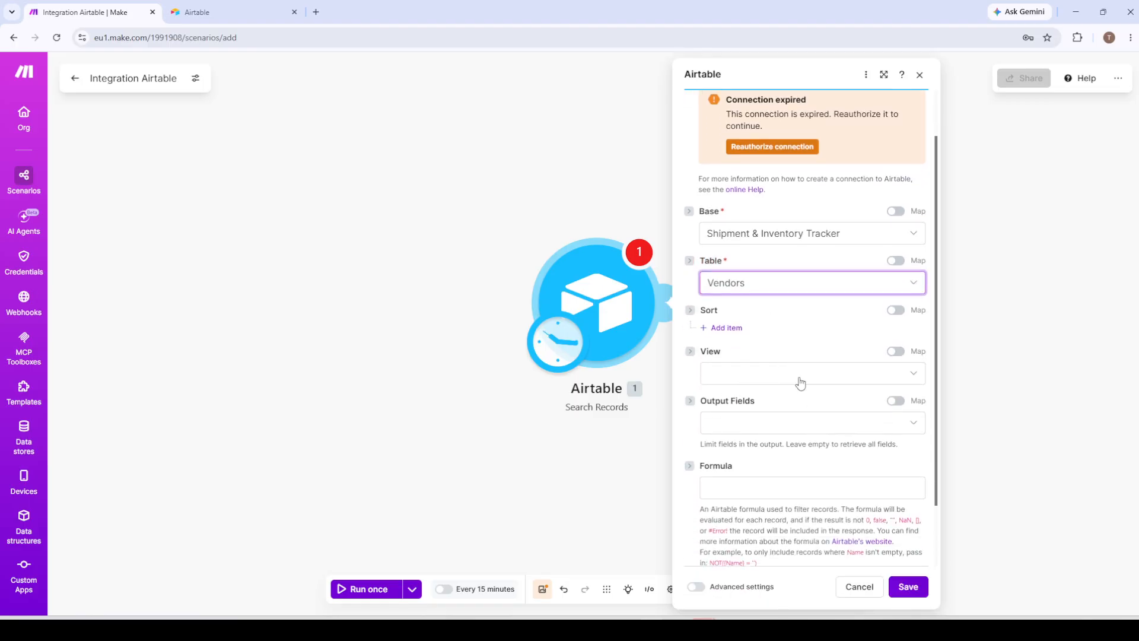
pyautogui.scroll(-1, 803, 409)
pyautogui.scroll(-1, 803, 409)
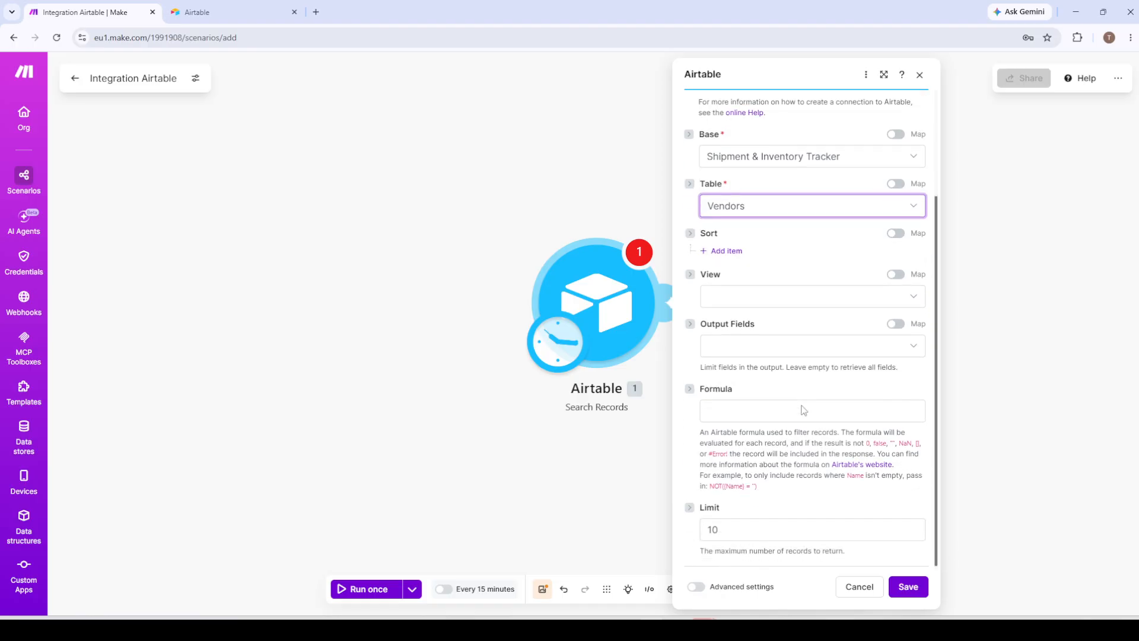
pyautogui.scroll(1, 802, 405)
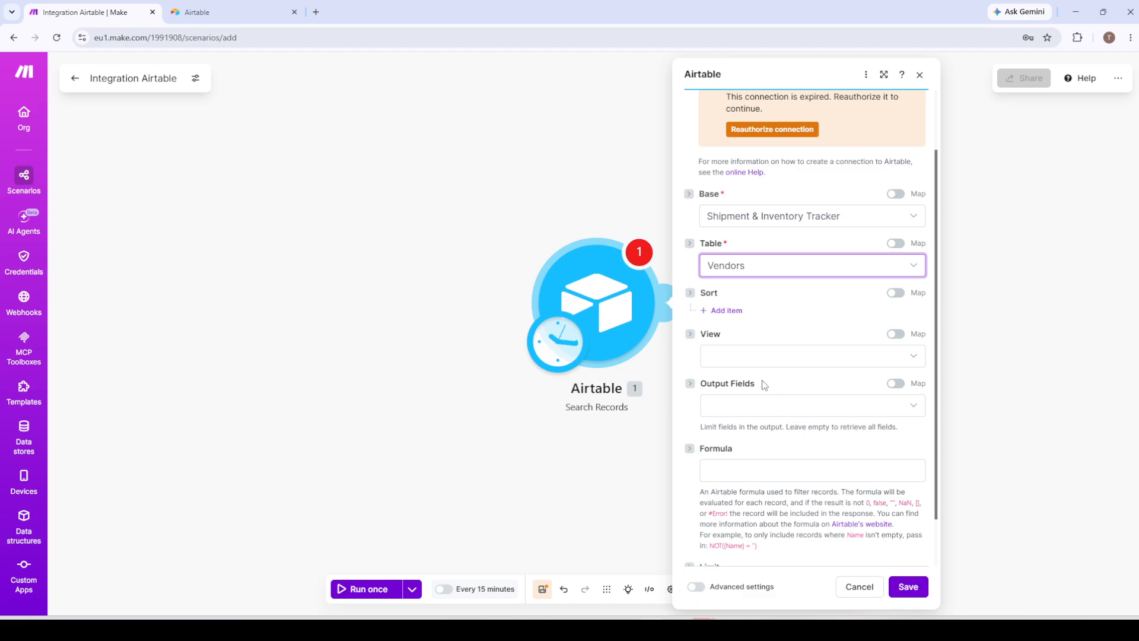
pyautogui.click(733, 356)
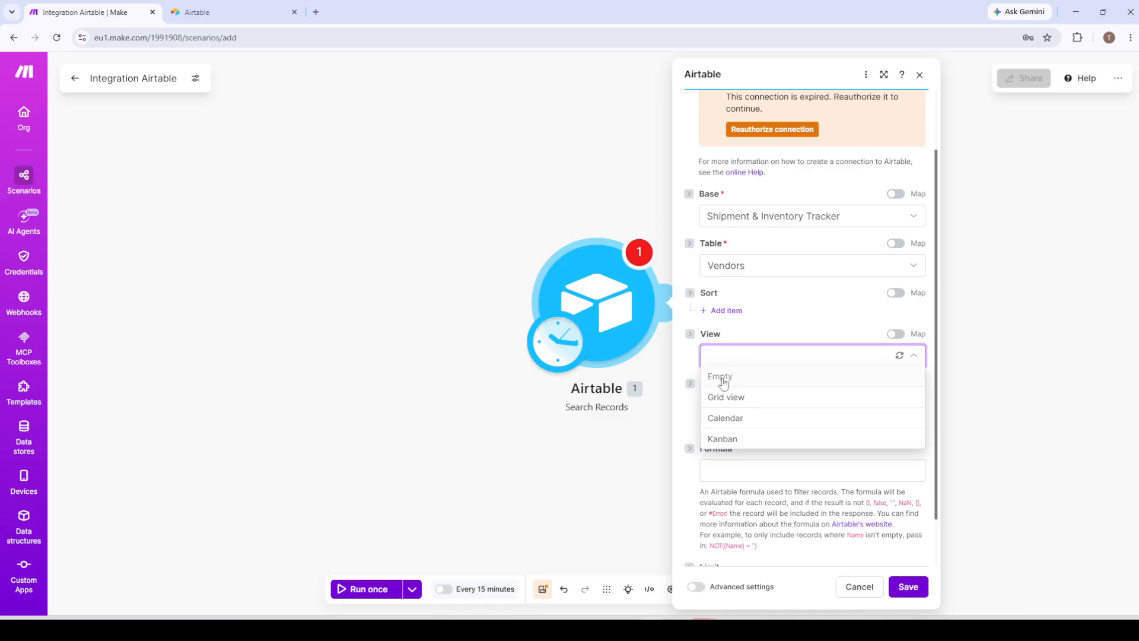
pyautogui.click(721, 397)
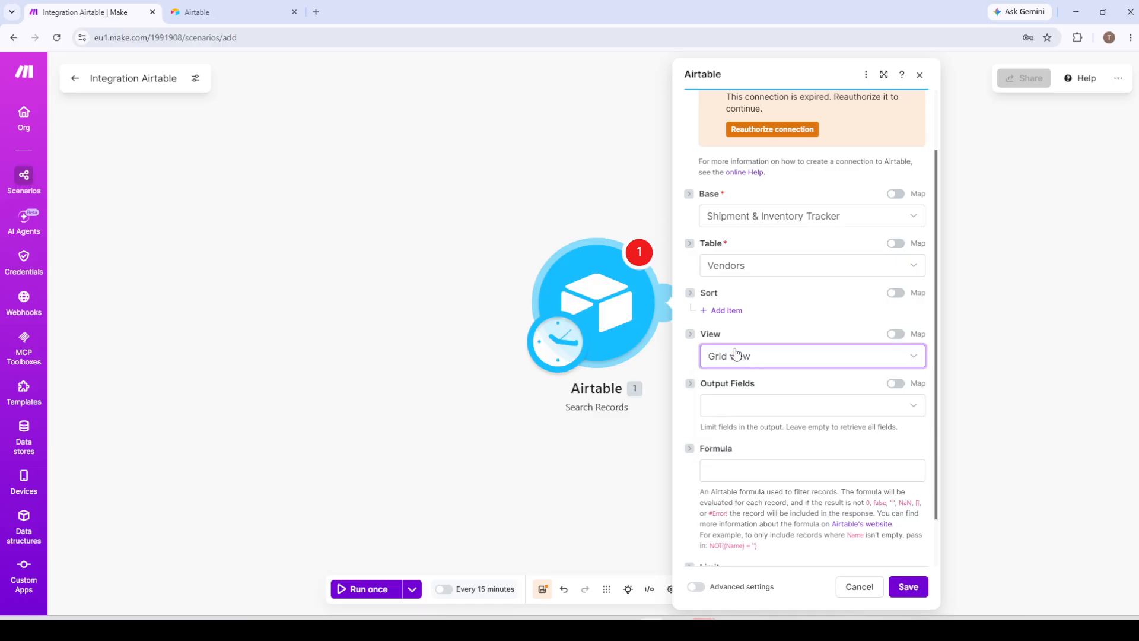
# Select all fields of the Vendors table as the module's output fields.
pyautogui.click(747, 408)
pyautogui.click(747, 409)
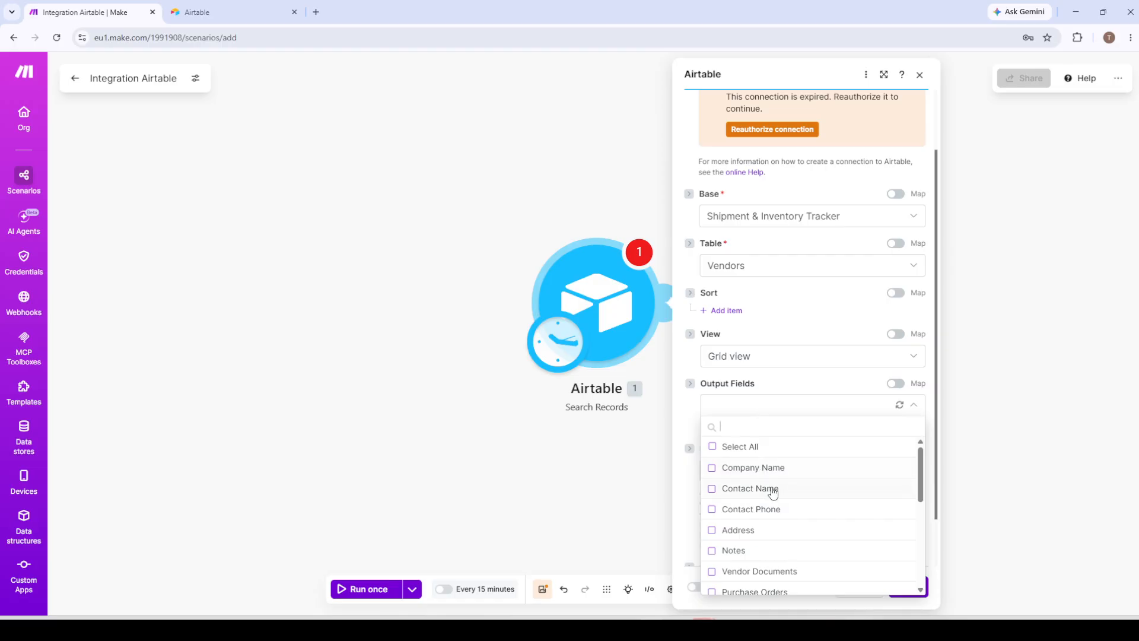
pyautogui.scroll(-3, 771, 489)
pyautogui.scroll(-1, 774, 492)
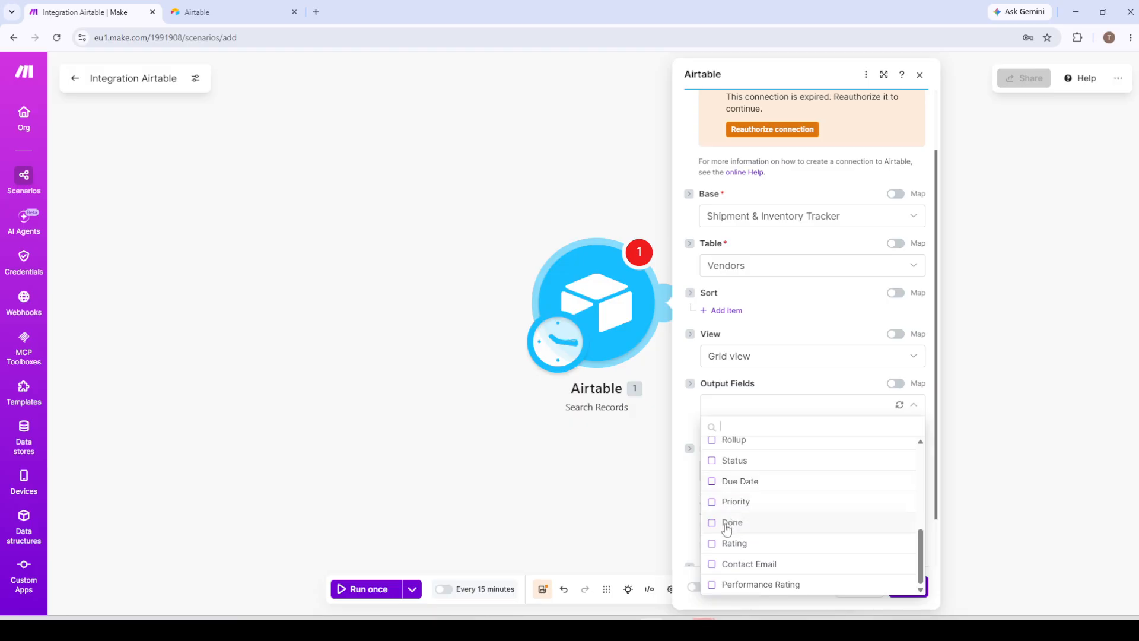
pyautogui.scroll(5, 728, 526)
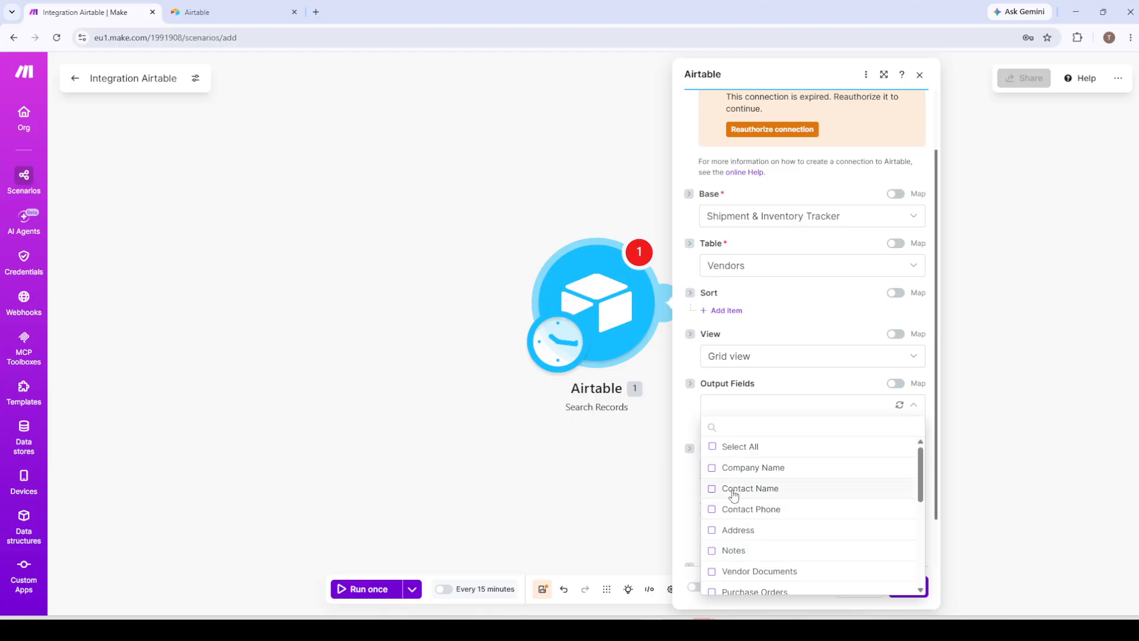
pyautogui.click(713, 447)
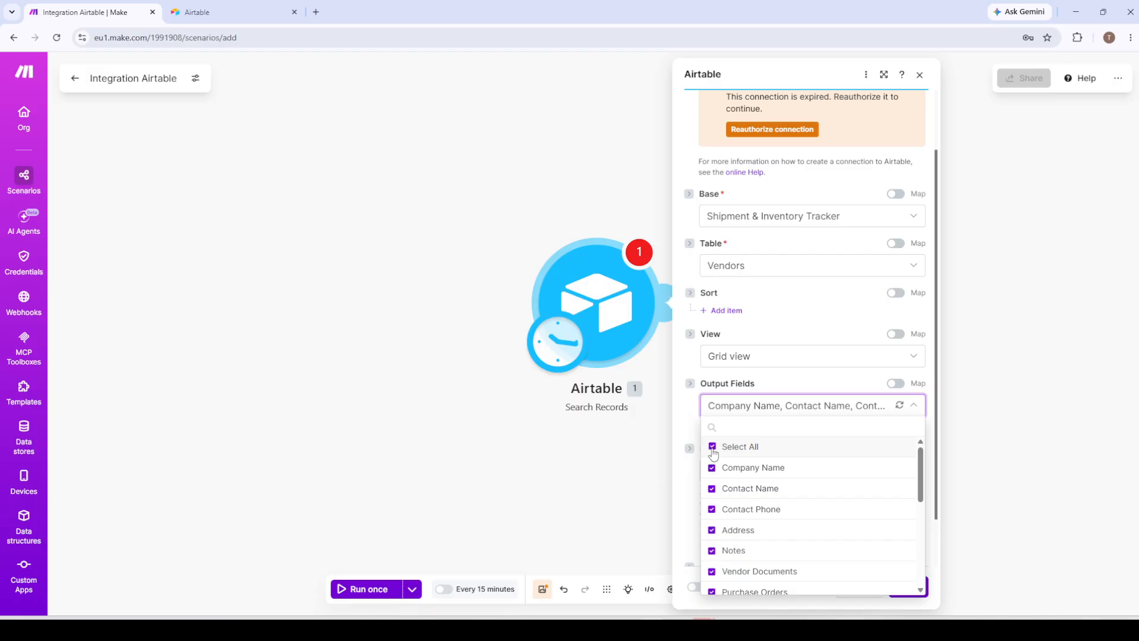
pyautogui.click(808, 382)
pyautogui.scroll(-1, 794, 394)
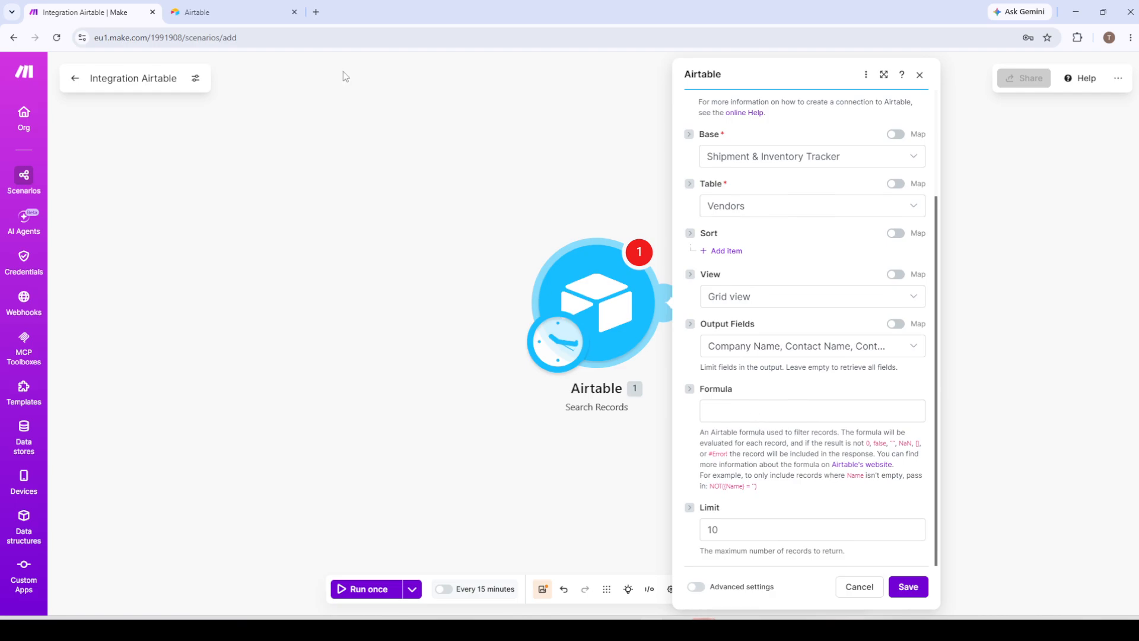
# Switch to Airtable, open the Shipment & Inventory Tracker base and examine the columns of its Vendors table, ending back in Make.
pyautogui.click(226, 10)
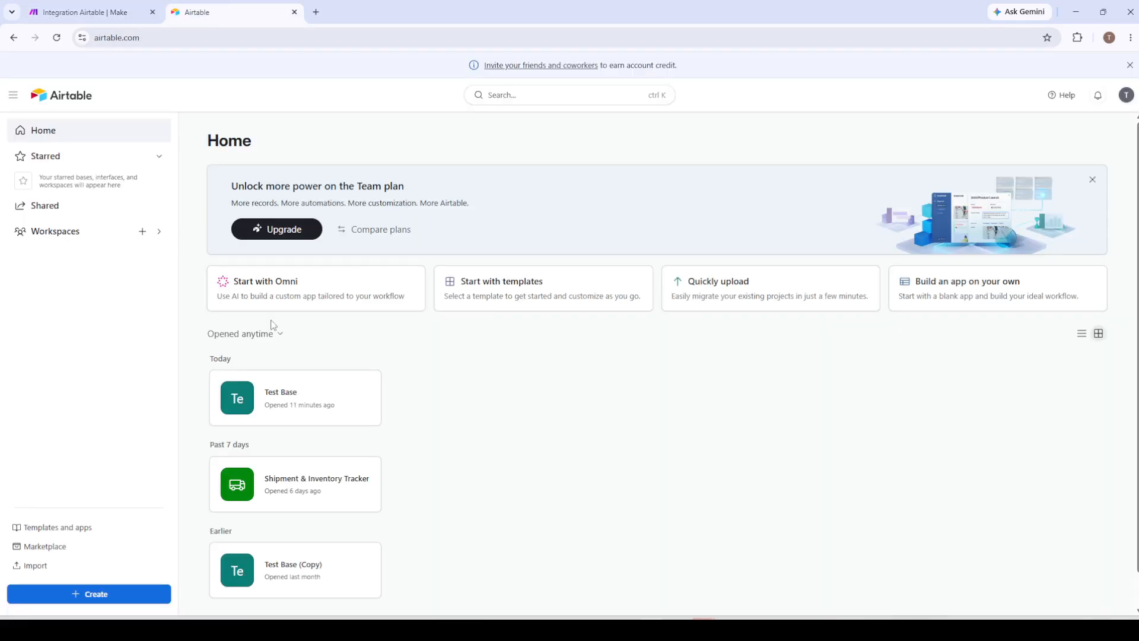
pyautogui.click(297, 496)
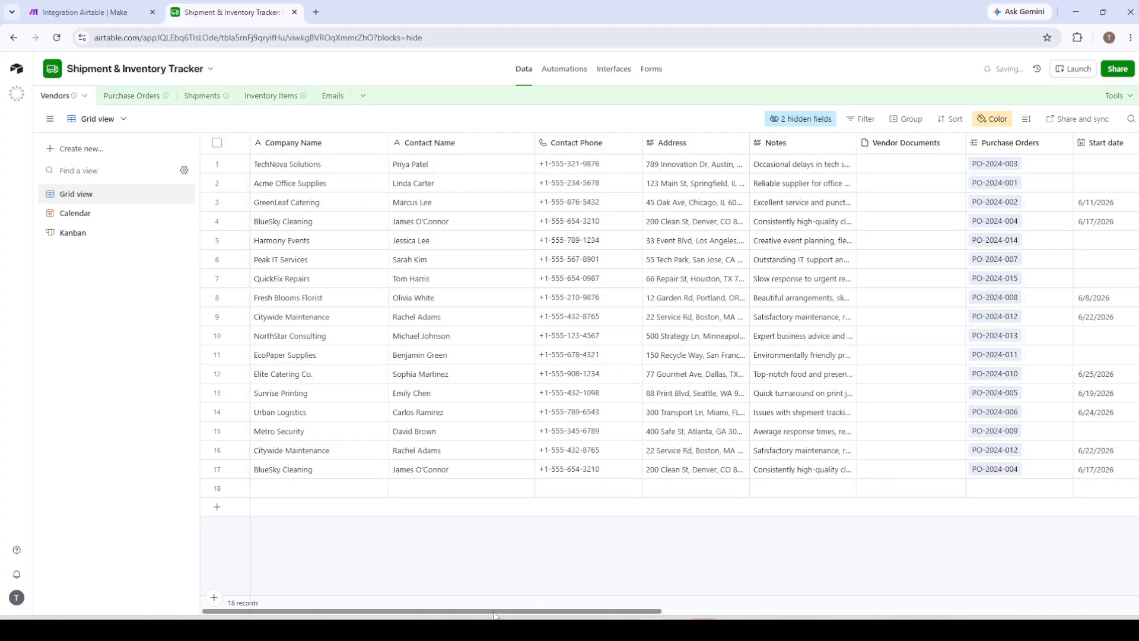
pyautogui.moveTo(492, 614); pyautogui.dragTo(955, 555)
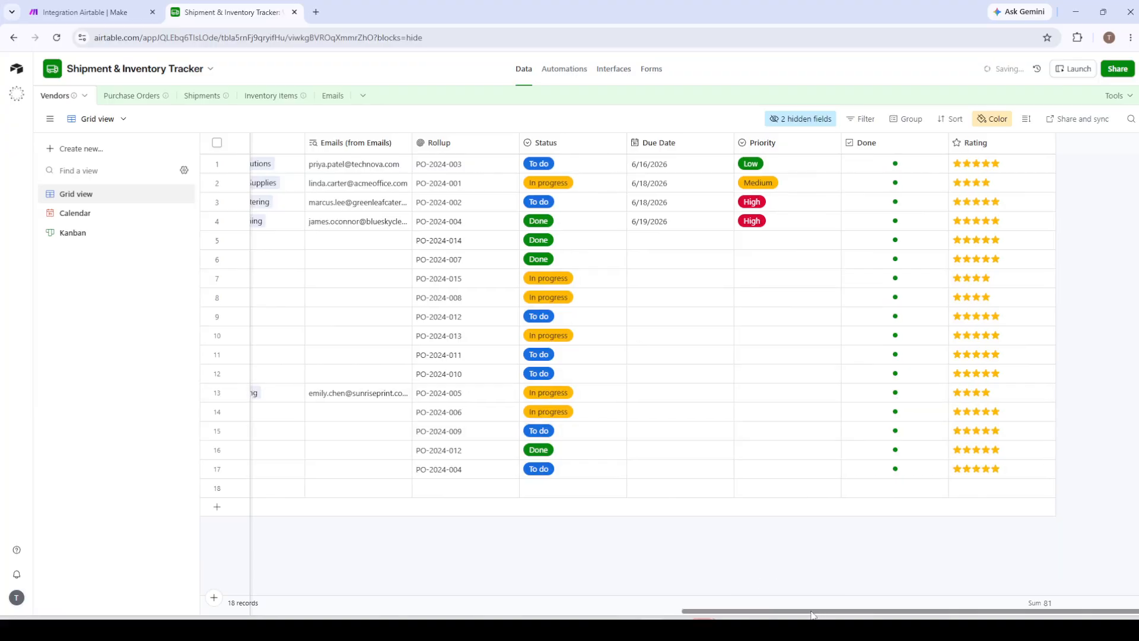
pyautogui.moveTo(817, 615); pyautogui.dragTo(339, 615)
pyautogui.click(103, 5)
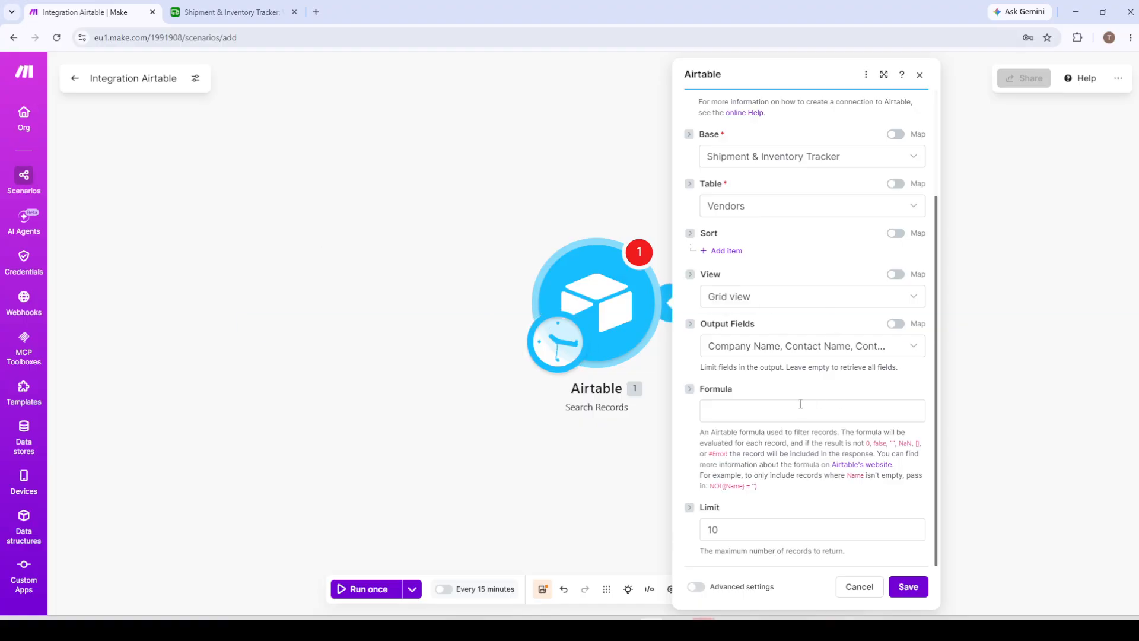
# Reauthorize the expired Airtable connection with access to everything the account can reach, and save the Search Records module.
pyautogui.scroll(2, 798, 403)
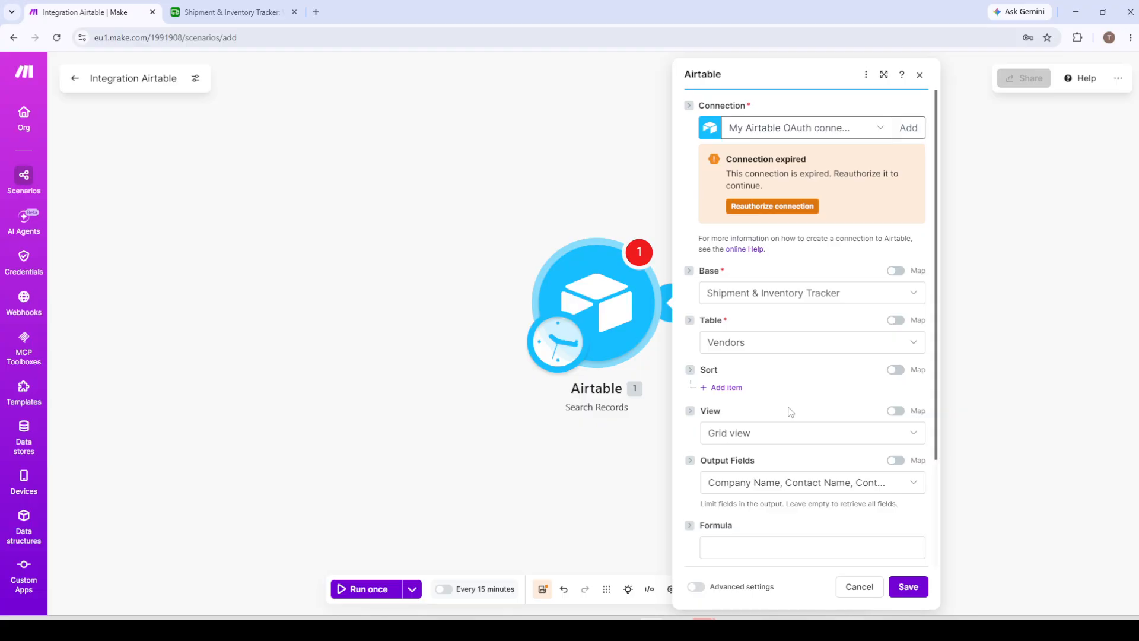
pyautogui.click(766, 207)
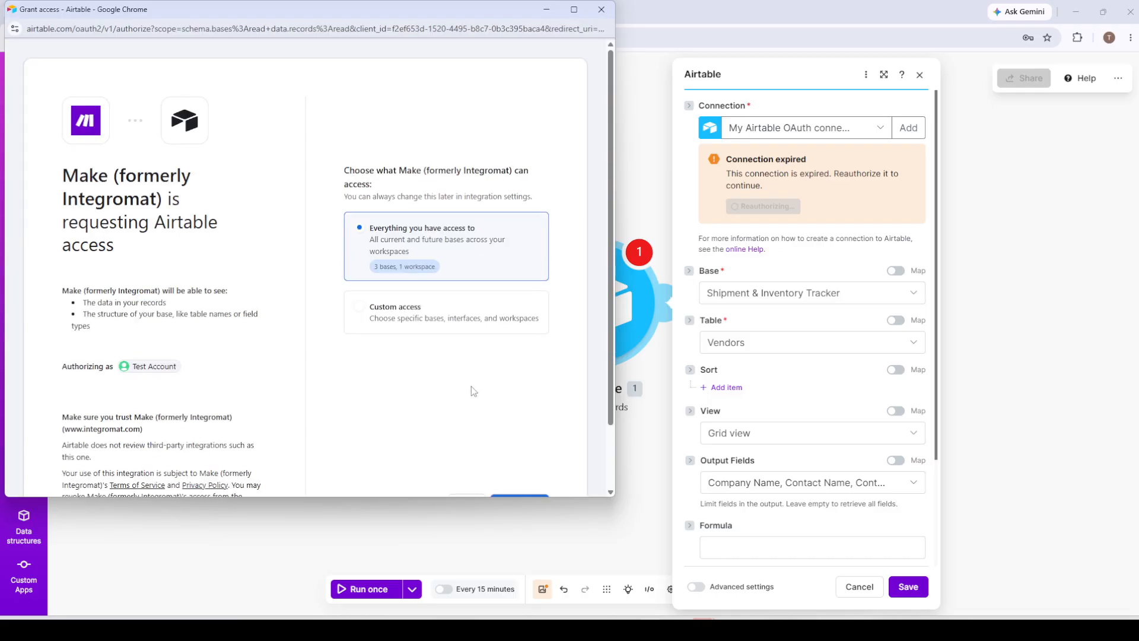
pyautogui.scroll(-1, 508, 412)
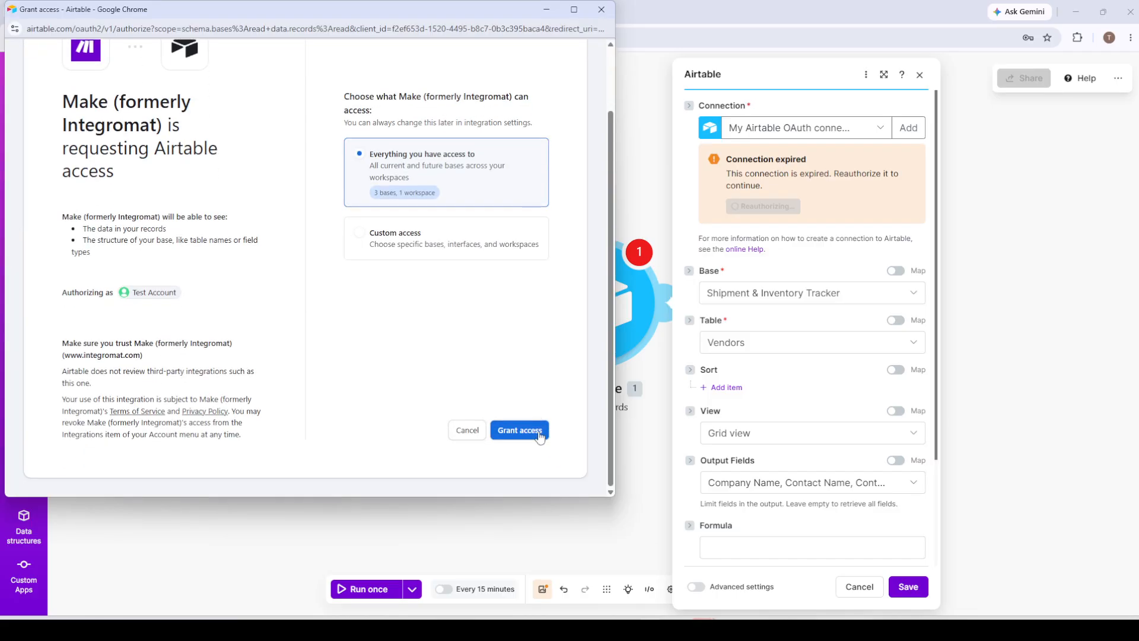
pyautogui.click(539, 437)
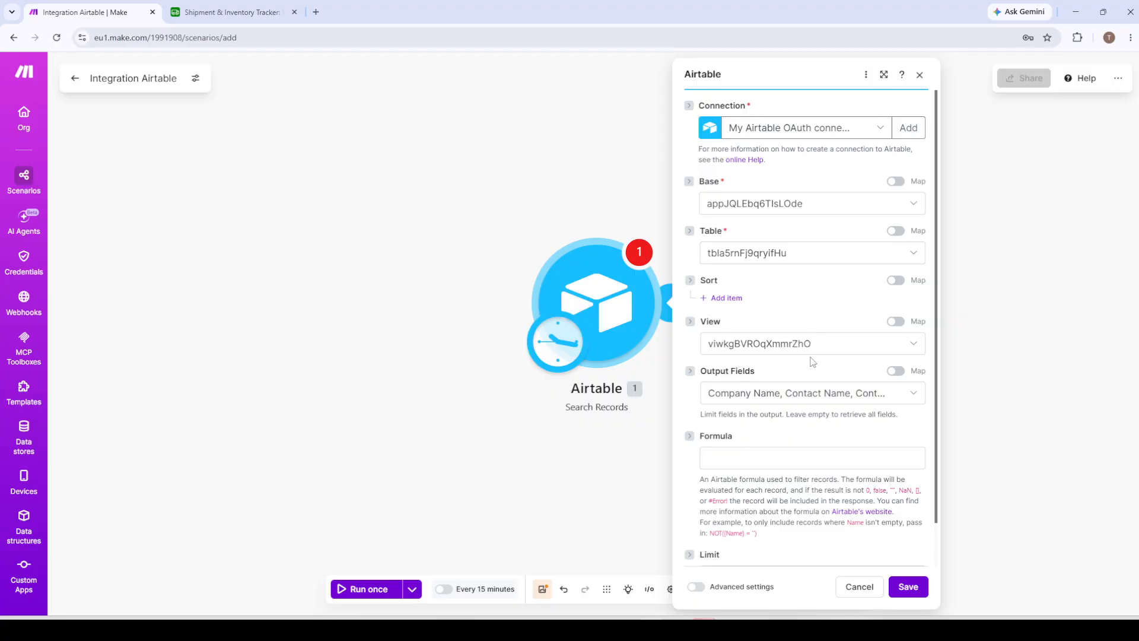
pyautogui.scroll(-2, 810, 361)
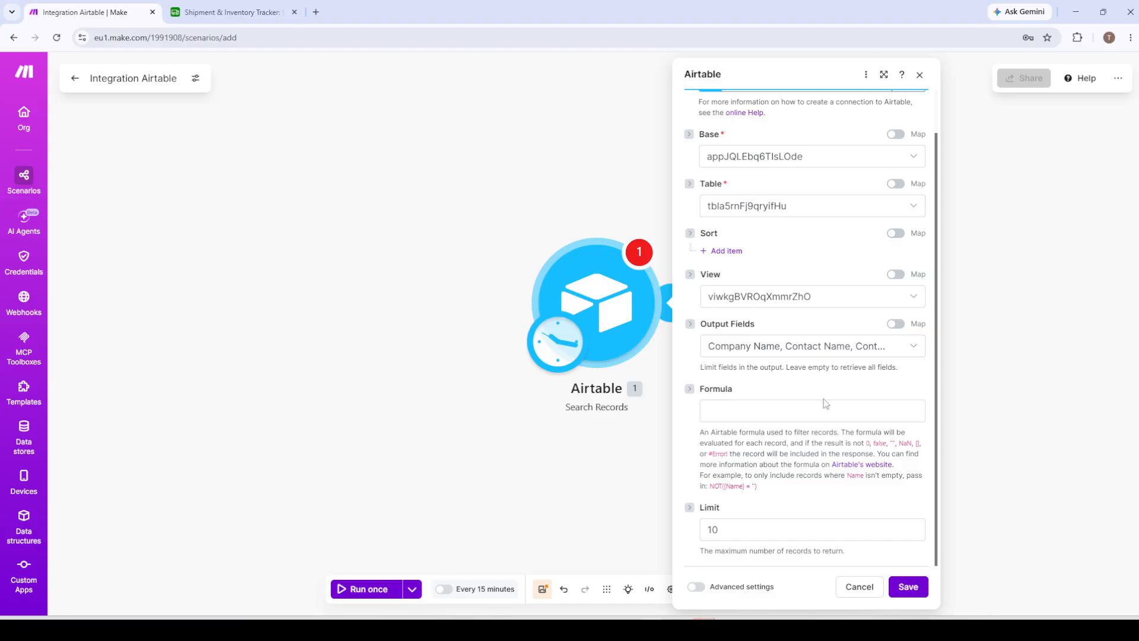
pyautogui.click(908, 586)
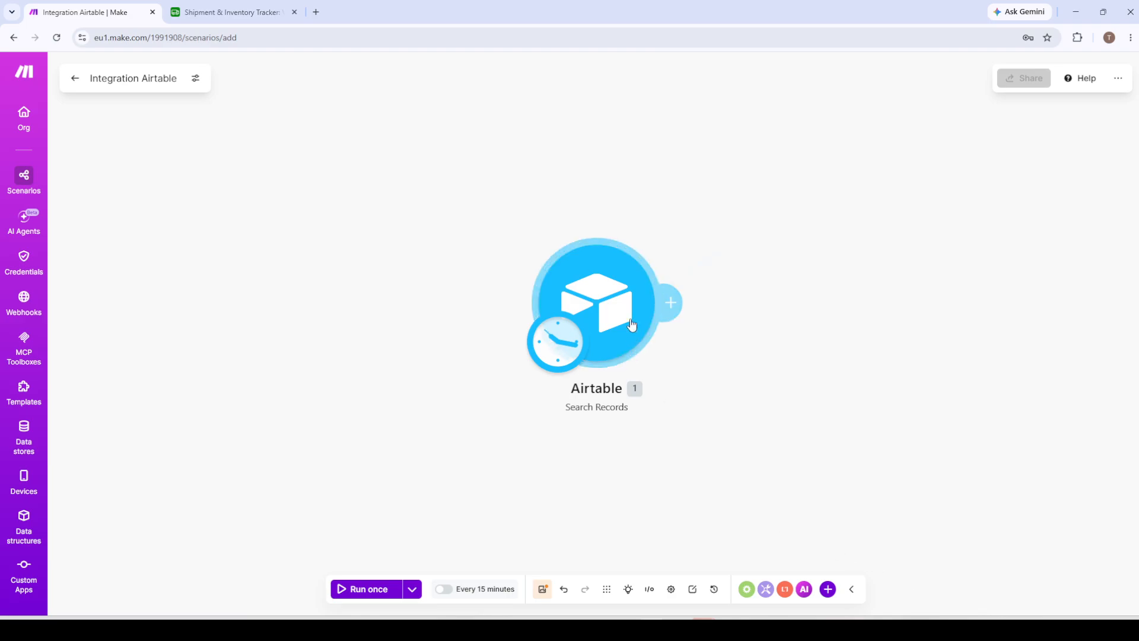
# Reopen the Airtable Search Records module's settings and review its formula, limit and the list of selected output fields.
pyautogui.click(617, 306)
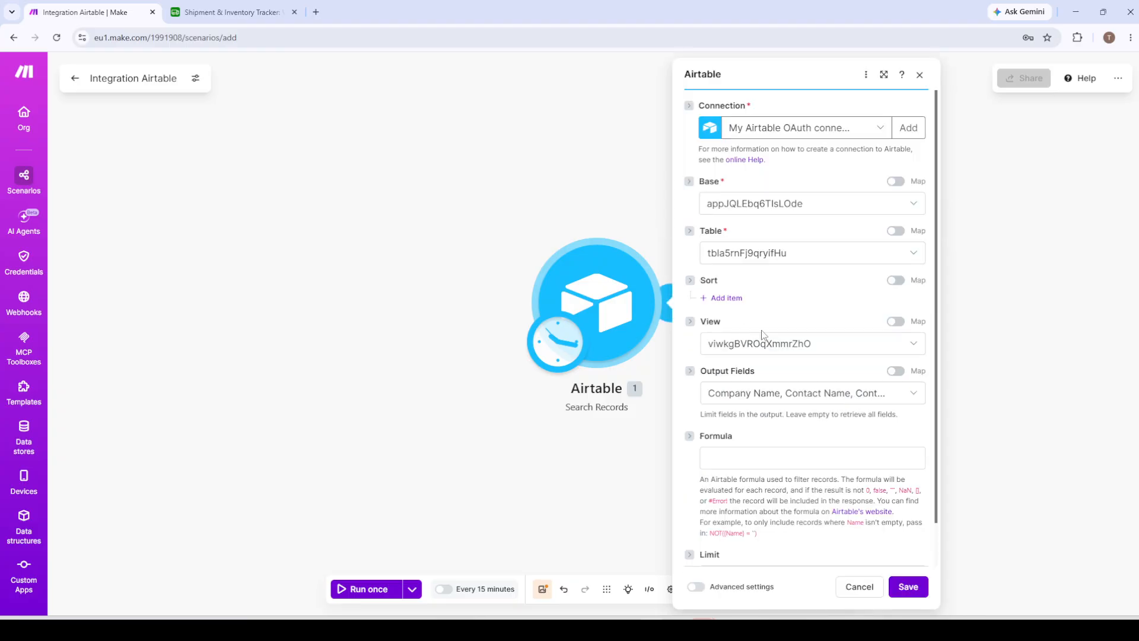
pyautogui.scroll(-1, 793, 413)
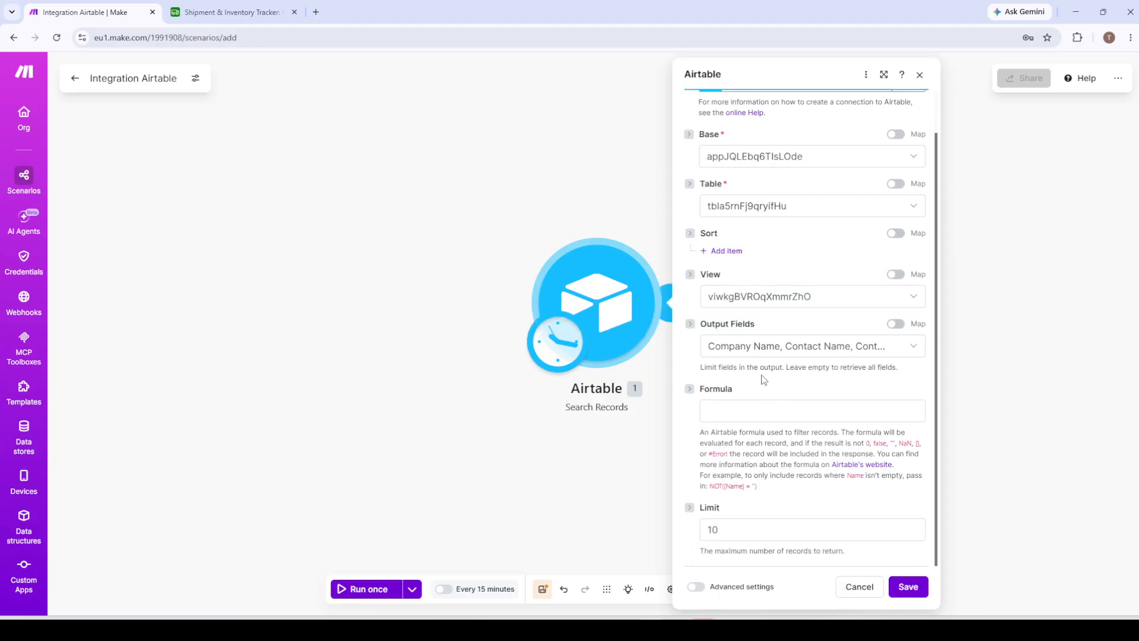
pyautogui.click(761, 411)
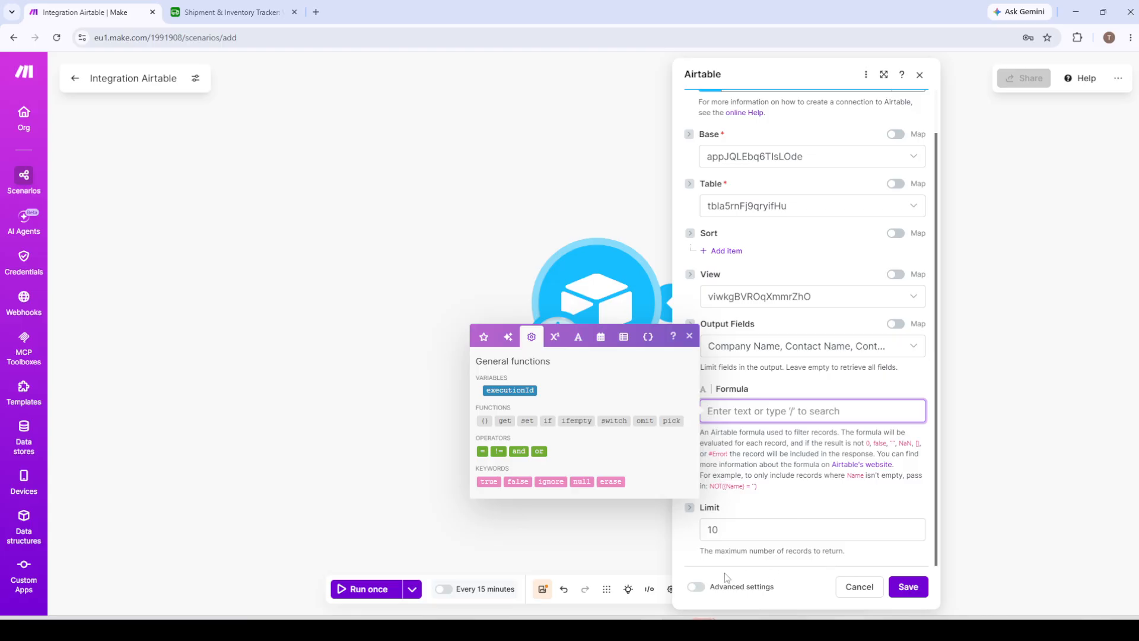
pyautogui.scroll(1, 779, 371)
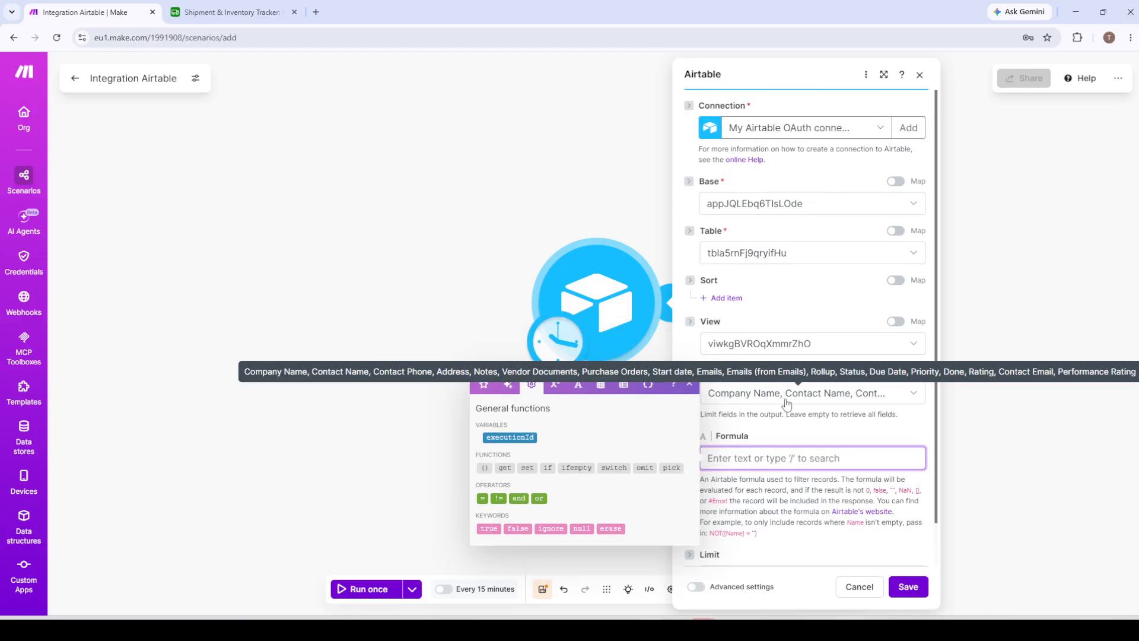
pyautogui.click(775, 402)
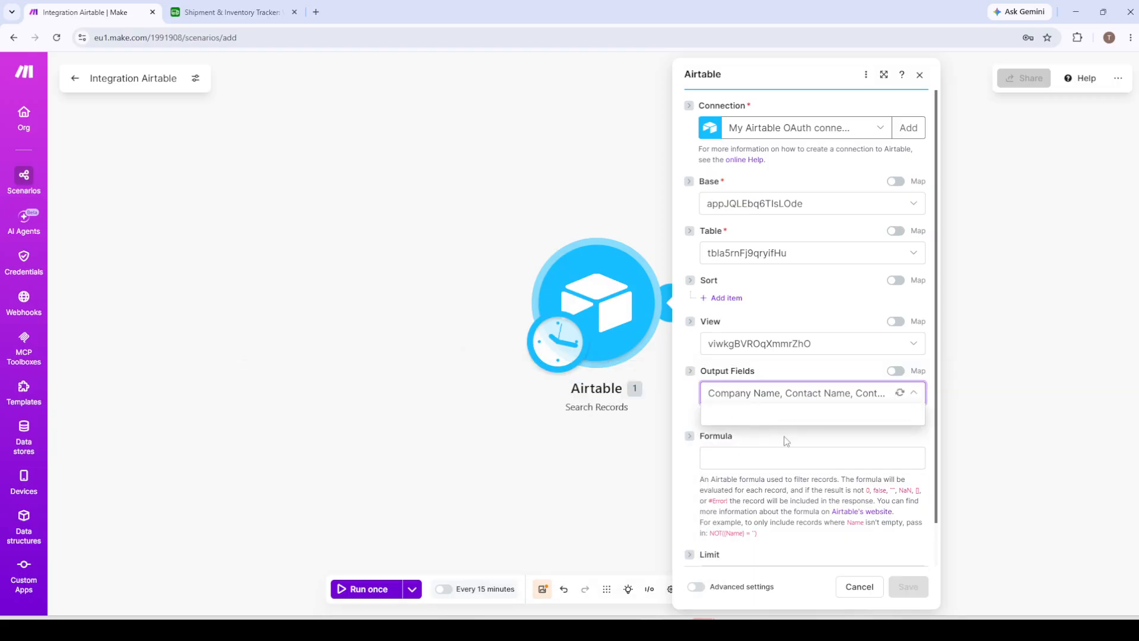
pyautogui.scroll(-1, 807, 468)
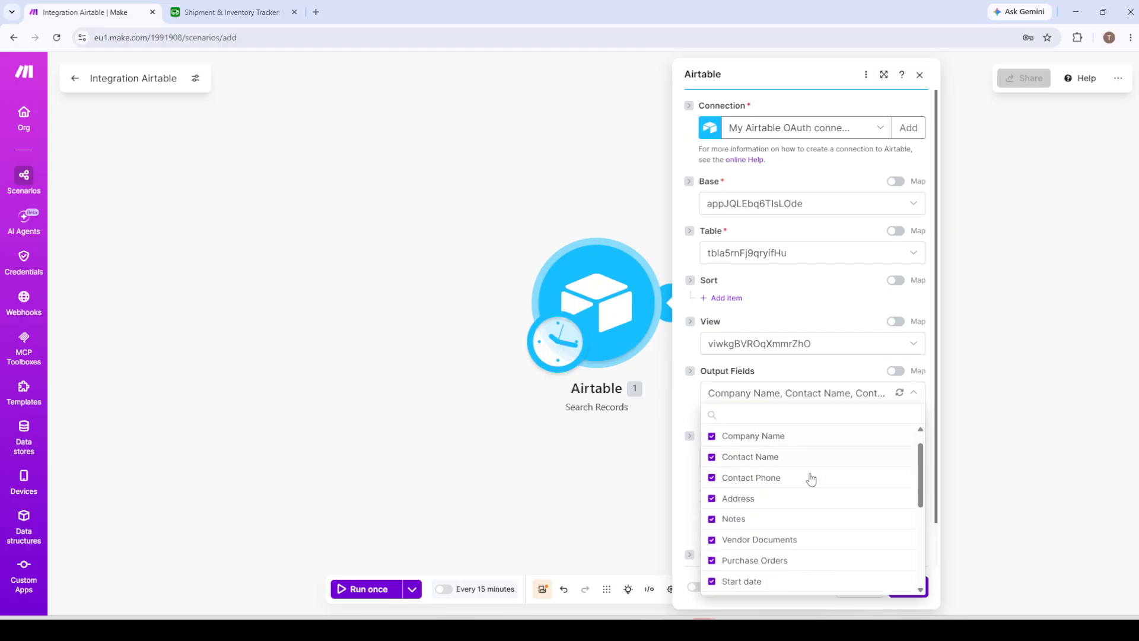
pyautogui.scroll(-5, 811, 478)
pyautogui.scroll(6, 811, 490)
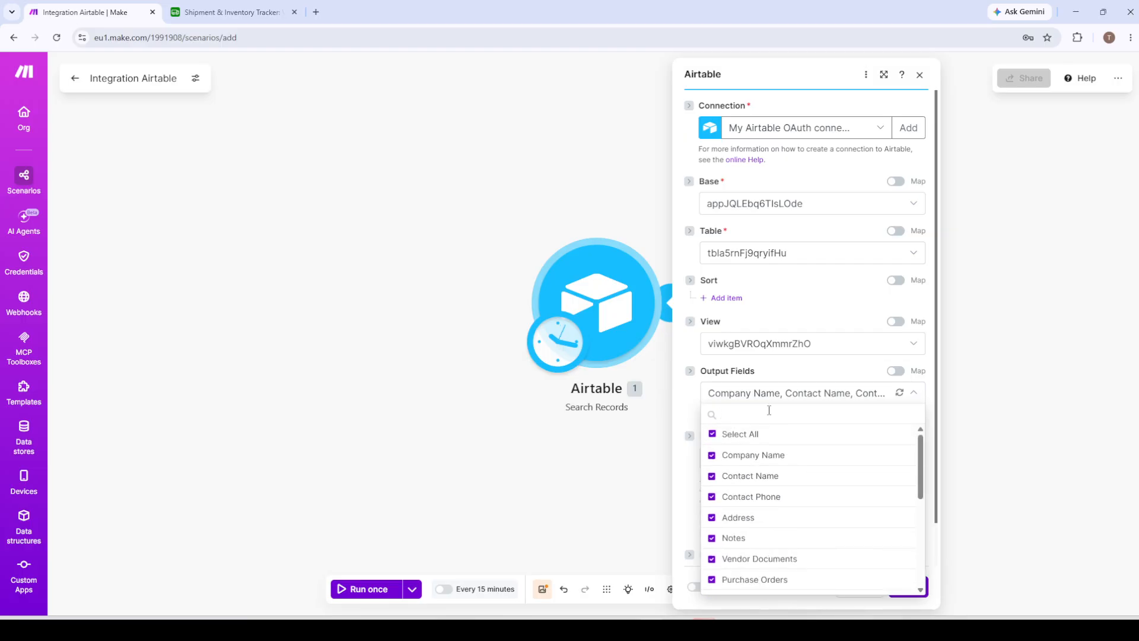
# Check the module's view list, keep Grid view as the view and save the Search Records settings.
pyautogui.click(846, 347)
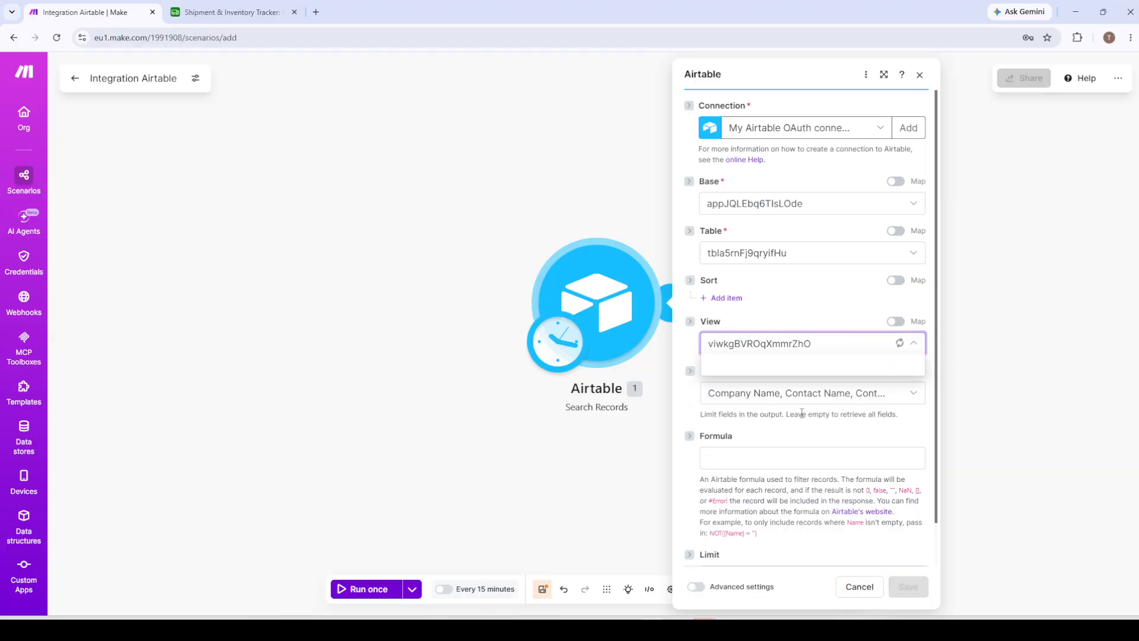
pyautogui.click(914, 345)
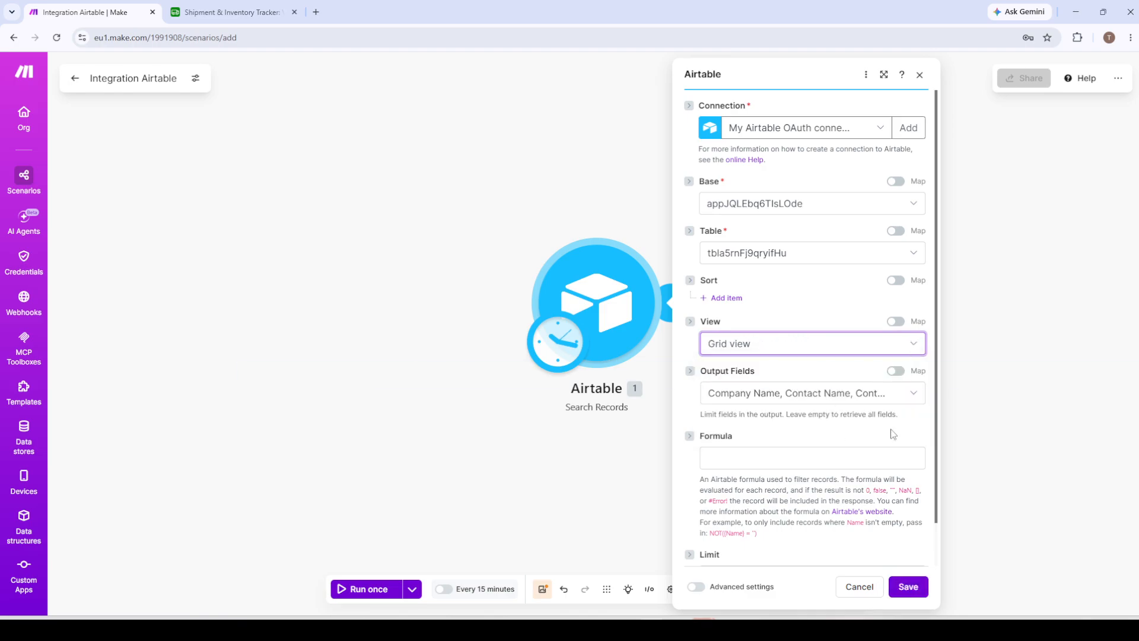
pyautogui.scroll(-1, 827, 524)
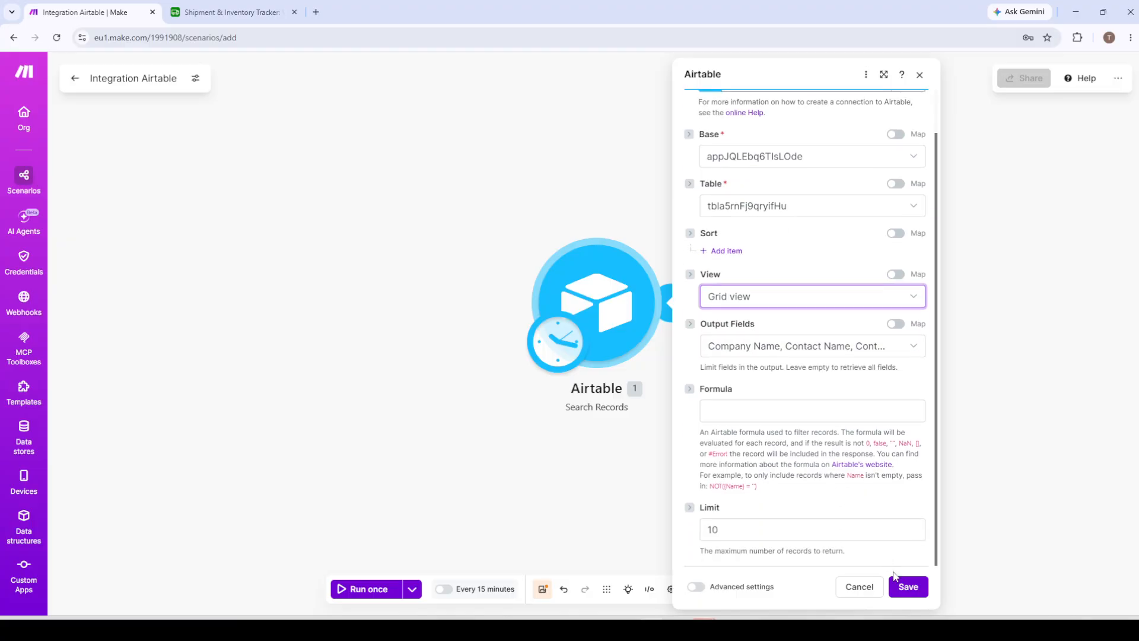
pyautogui.click(907, 586)
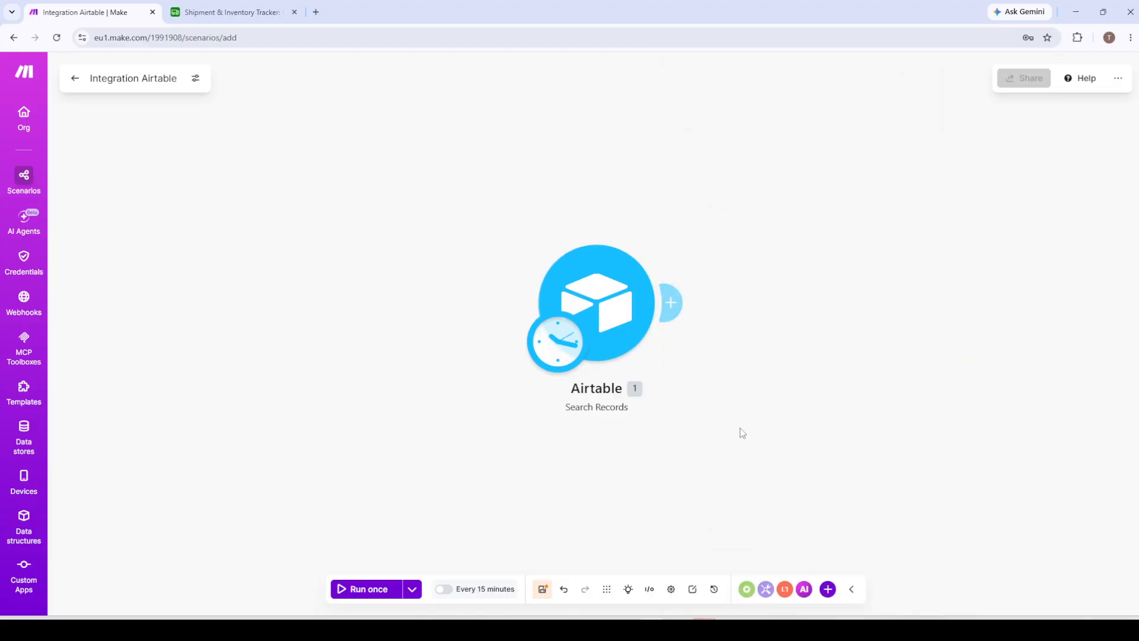